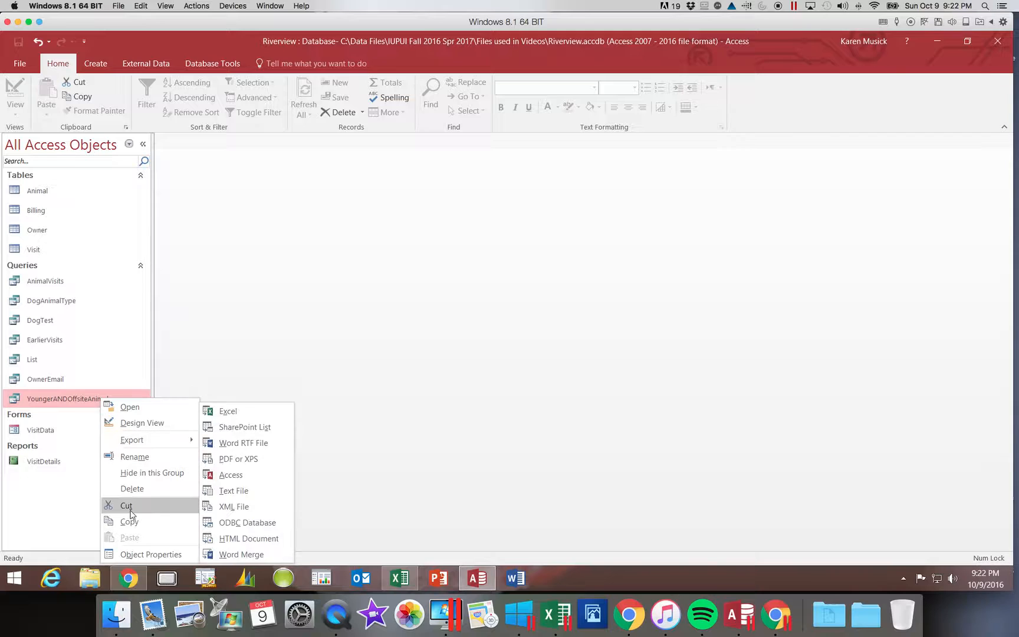
# Duplicate the YoungerANDOffsiteAnimals query and name the copy YoungerOROffsiteAnimals.
pyautogui.click(130, 522)
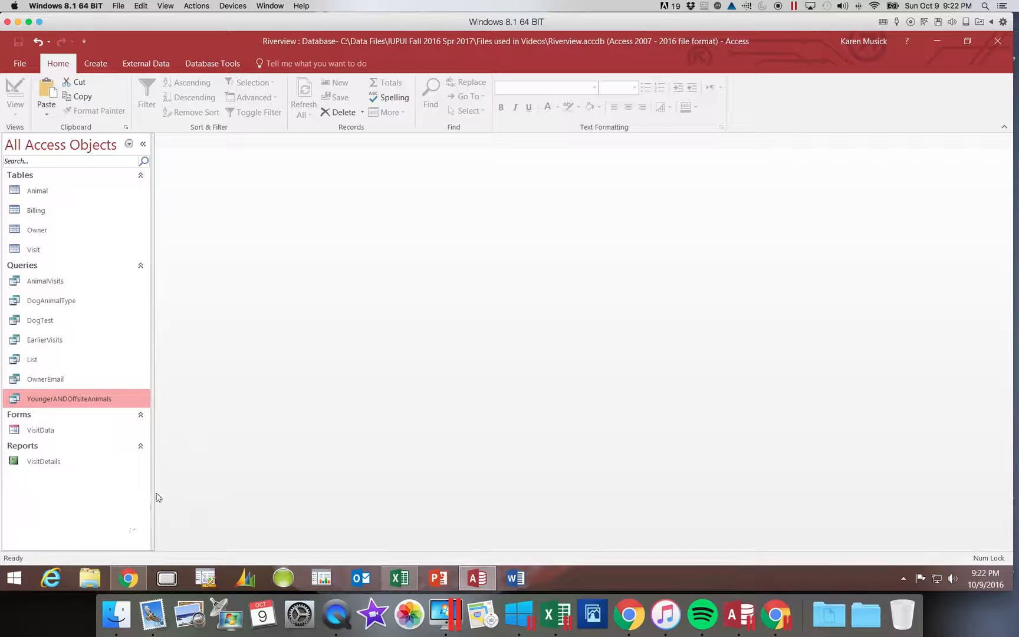
pyautogui.rightClick(85, 507)
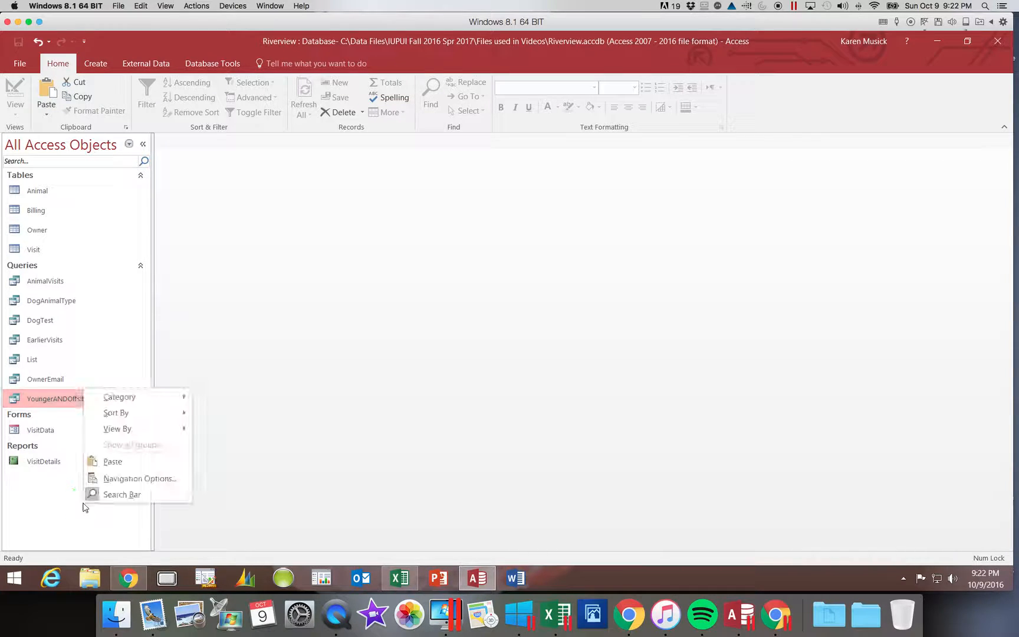
pyautogui.click(112, 462)
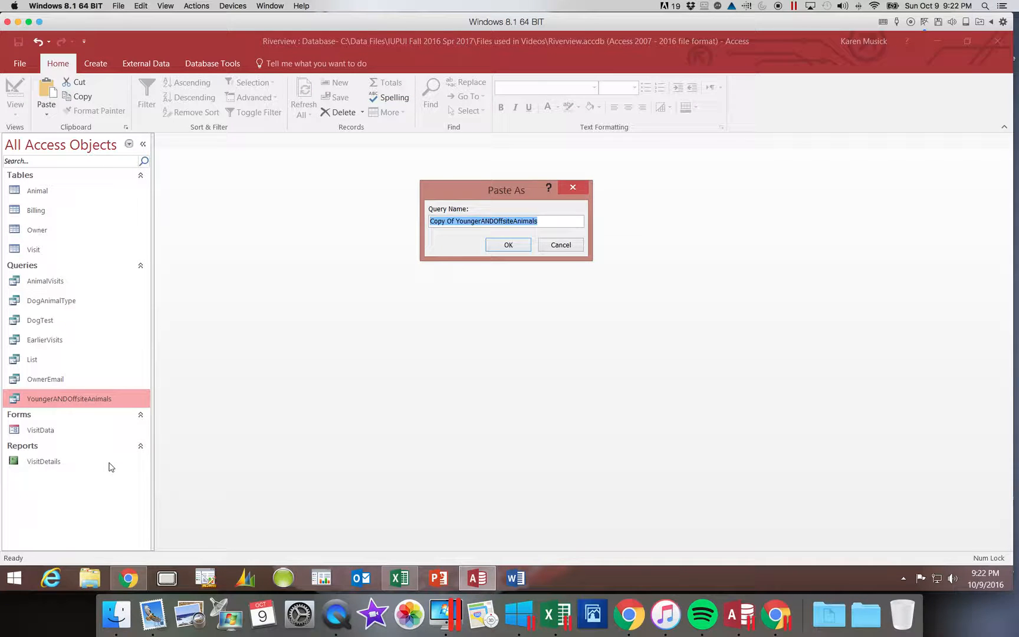
pyautogui.click(456, 222)
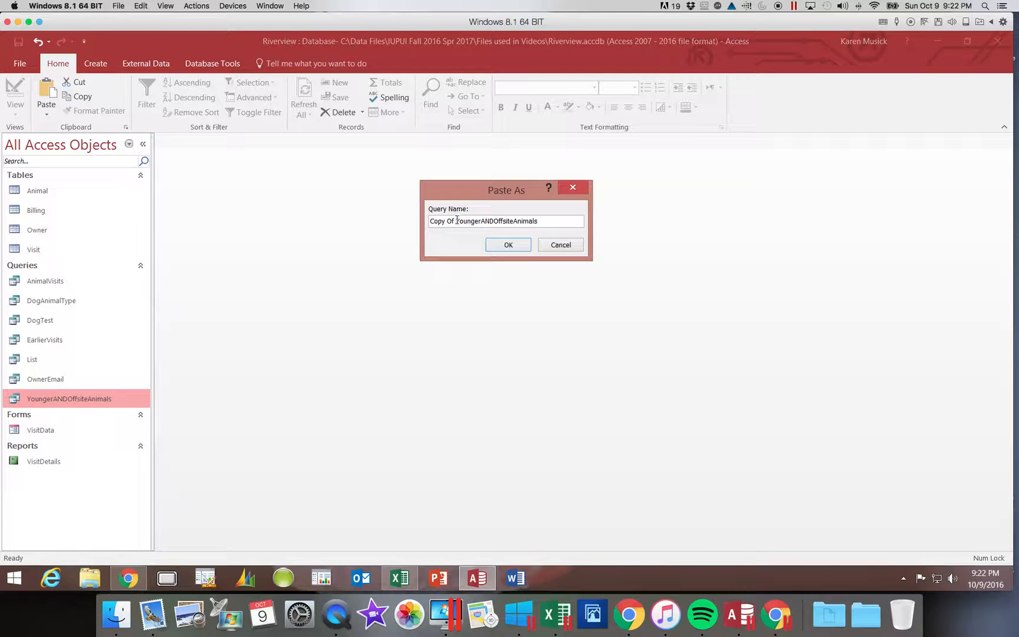
pyautogui.moveTo(457, 221); pyautogui.dragTo(422, 225)
pyautogui.press('Delete')
pyautogui.moveTo(468, 220); pyautogui.dragTo(456, 222)
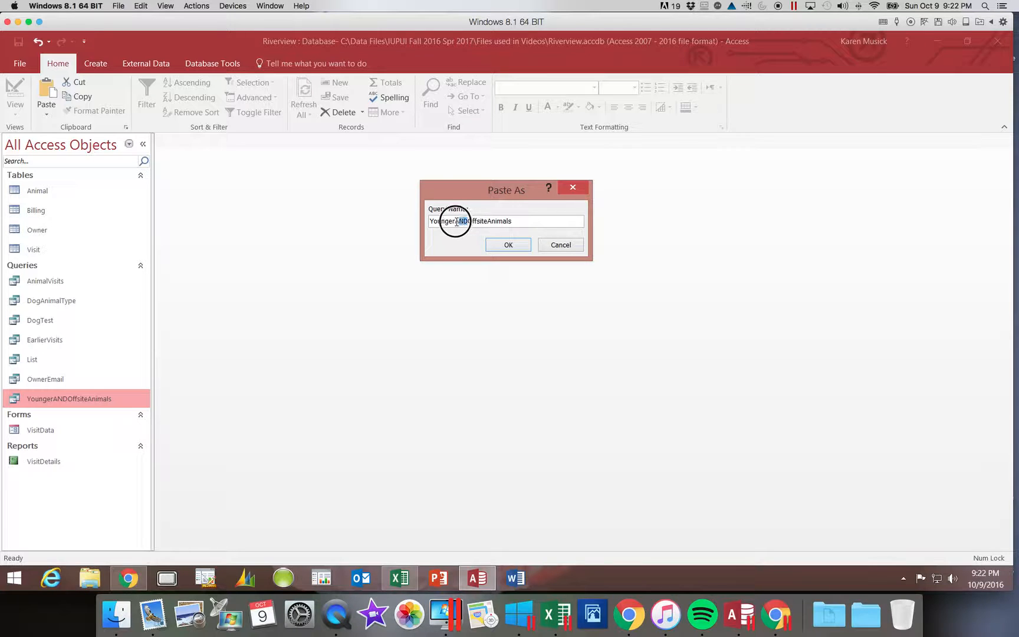
pyautogui.click(456, 222)
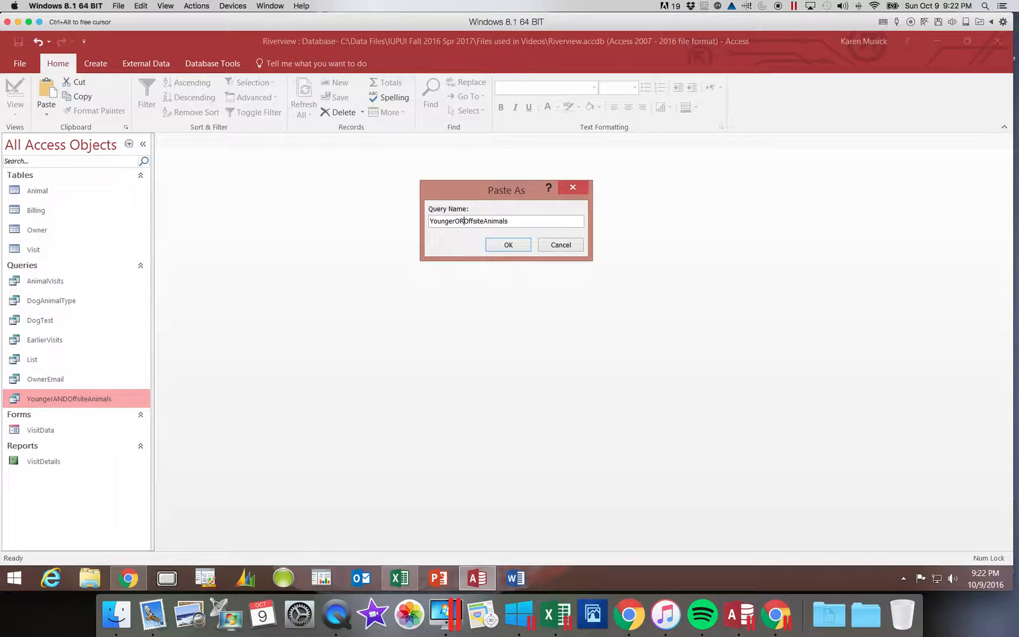
pyautogui.click(507, 244)
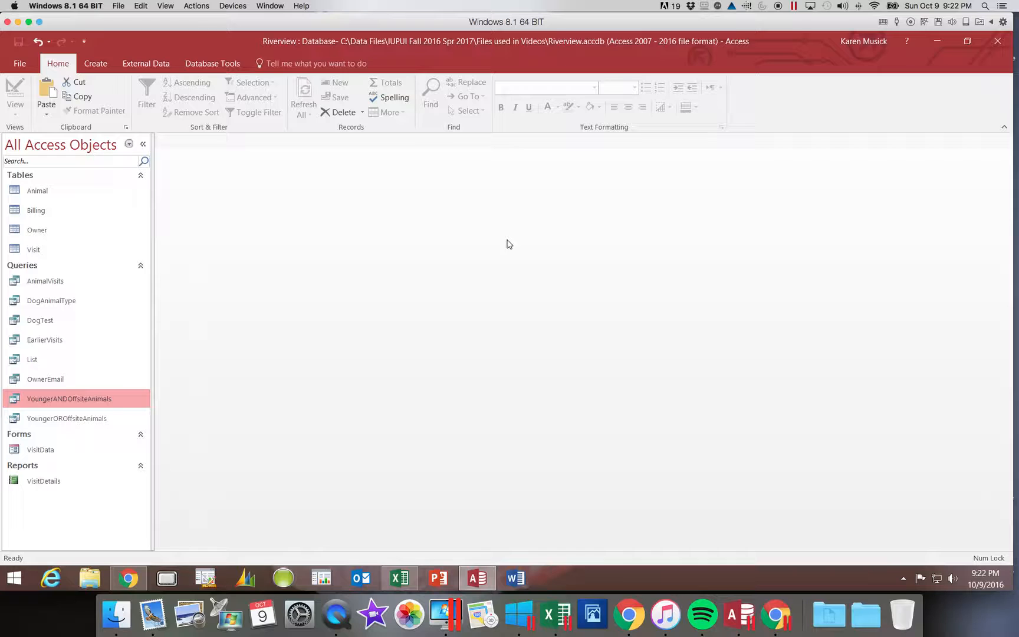
# Open the YoungerOROffsiteAnimals query and switch it to Design view.
pyautogui.click(107, 419)
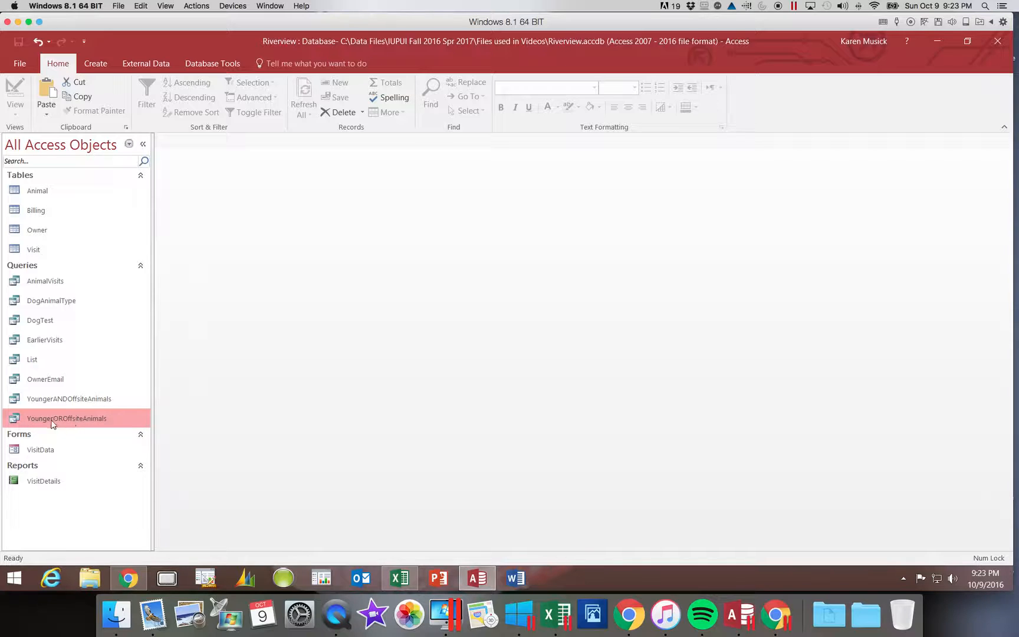
pyautogui.doubleClick(78, 419)
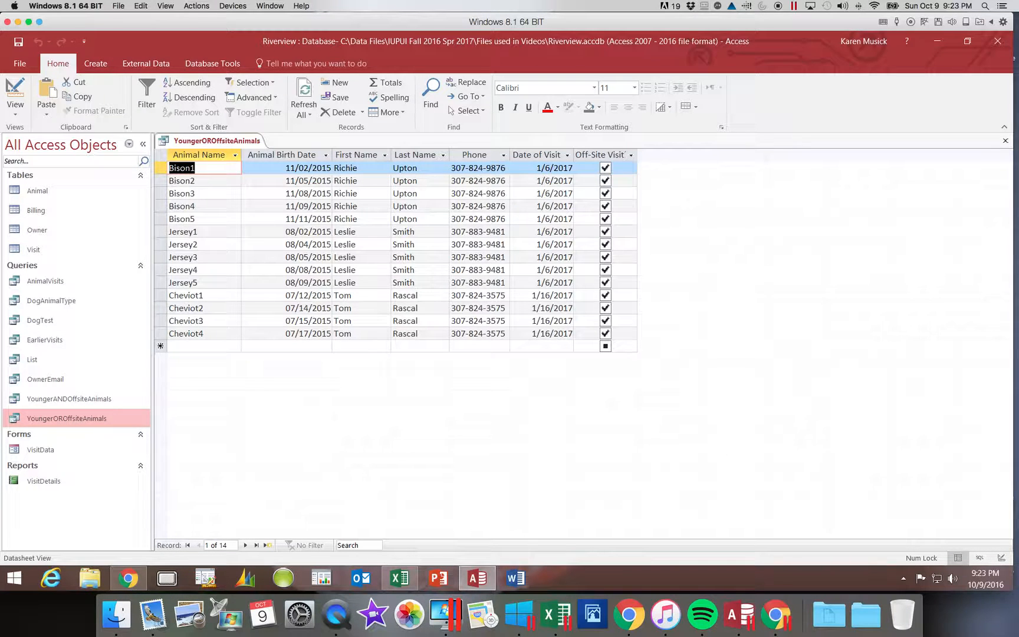
pyautogui.click(16, 91)
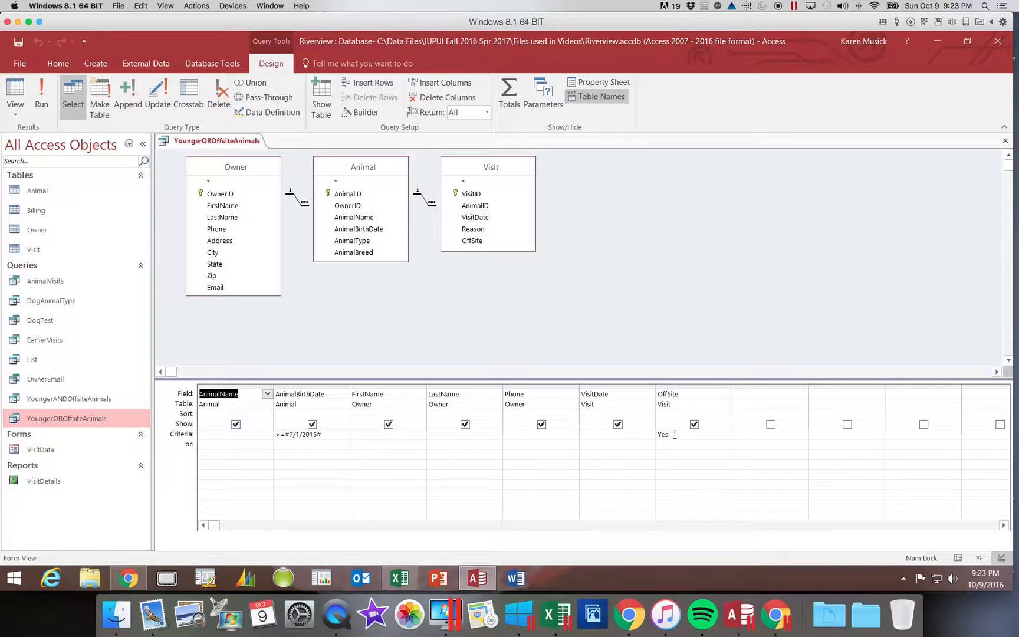
# Move the OffSite field's Yes condition from the Criteria row to the or row.
pyautogui.click(649, 434)
pyautogui.press('Delete')
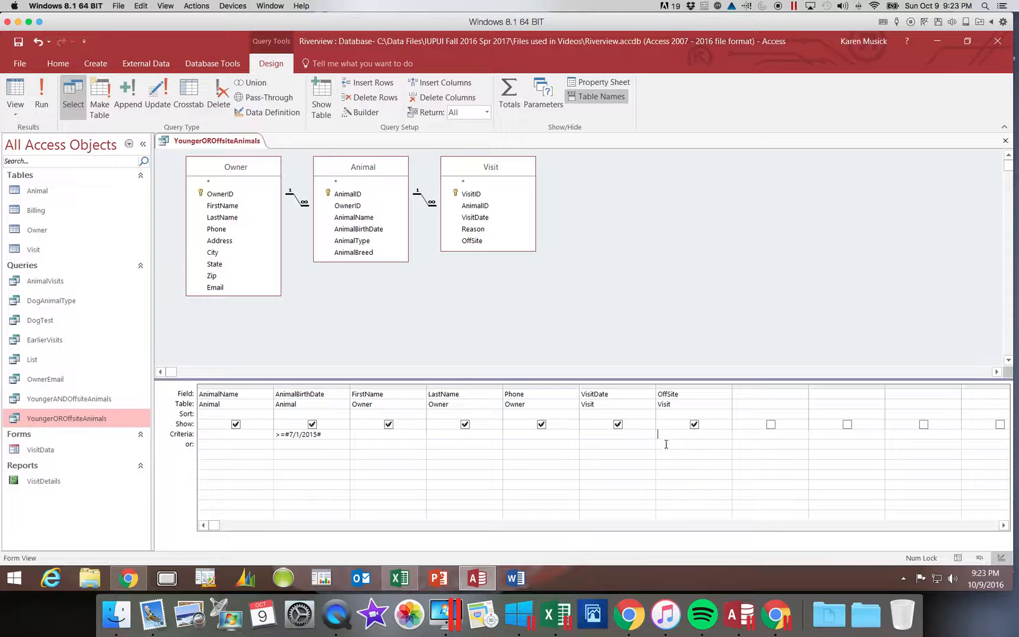
pyautogui.click(665, 445)
pyautogui.write('Yes')
pyautogui.press('Tab')
# Sort the query by AnimalBirthDate in descending order.
pyautogui.click(342, 415)
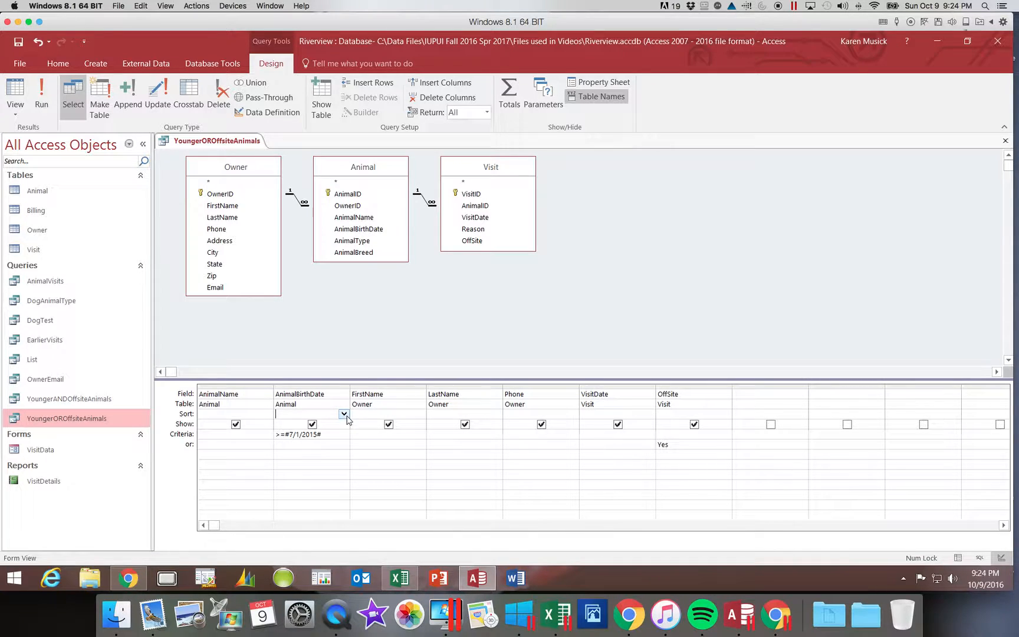
pyautogui.click(345, 416)
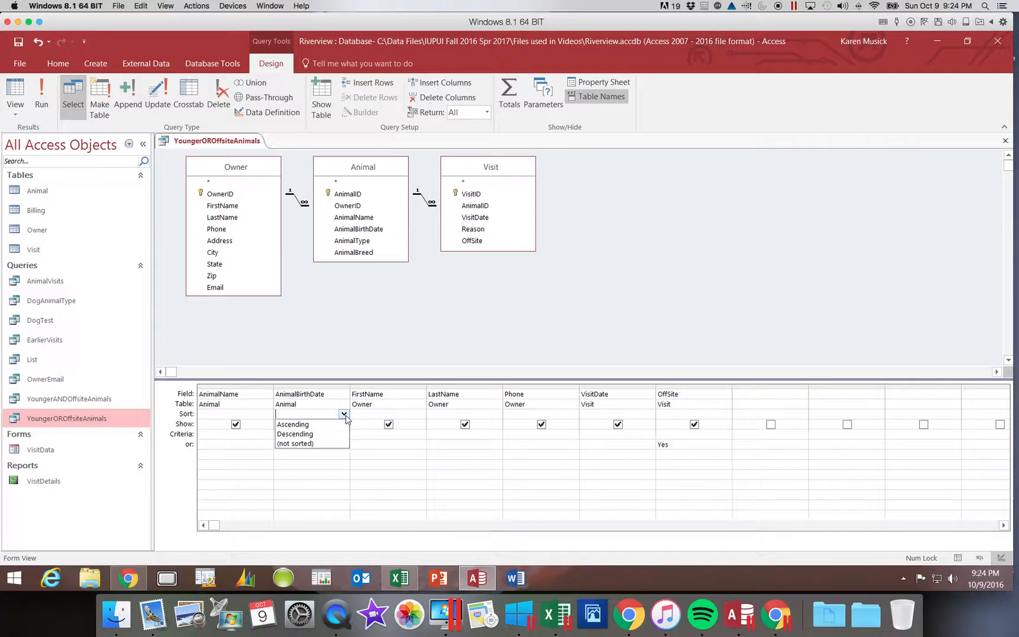
pyautogui.click(337, 434)
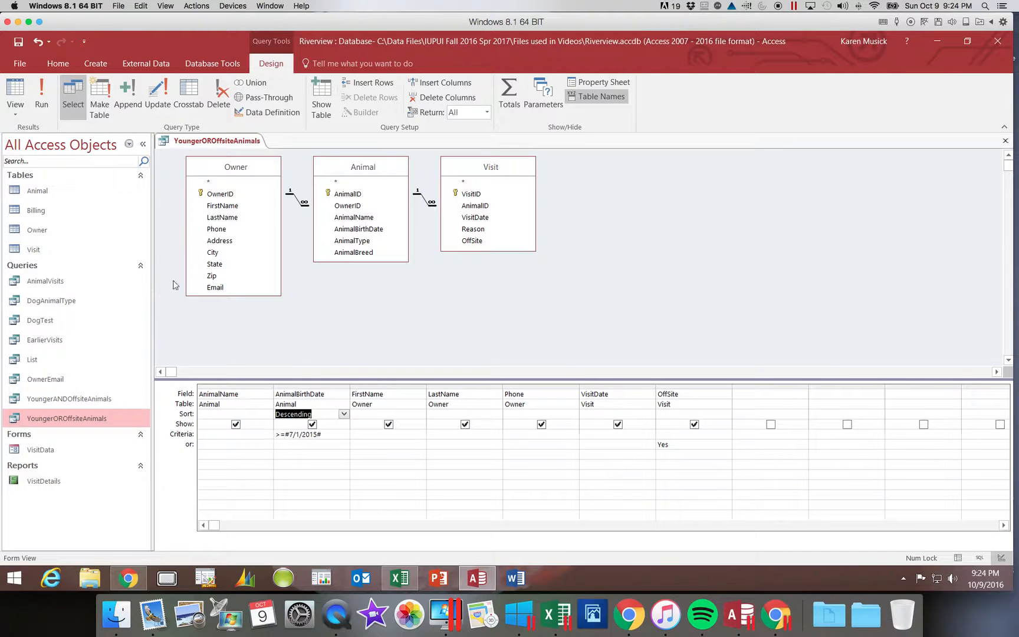
# Run the query and check the Angus4 record and the first Rustle record against the birth date and off-site criteria.
pyautogui.click(46, 102)
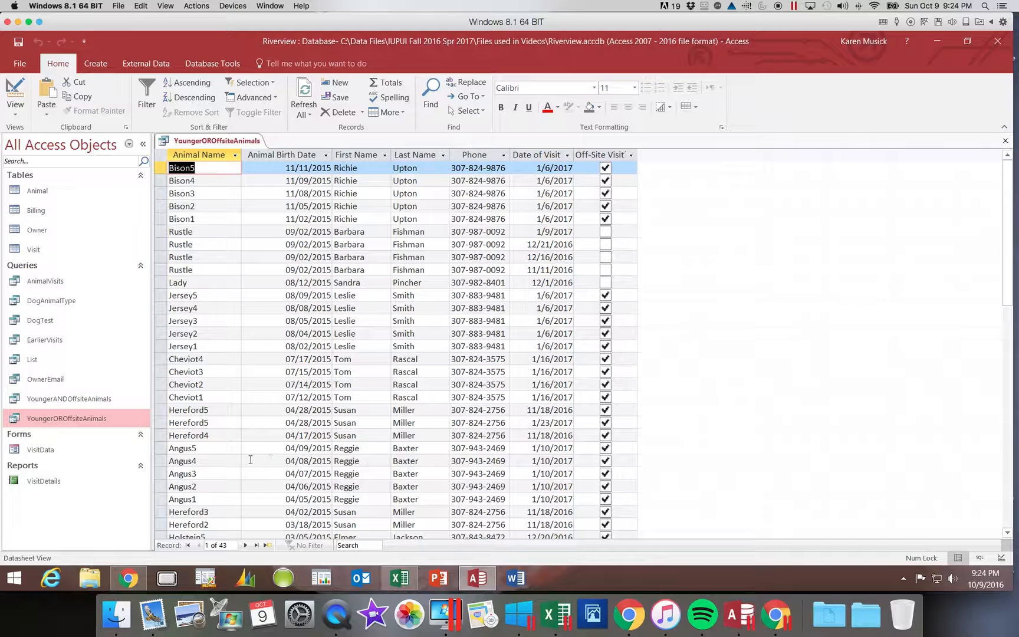
pyautogui.click(159, 461)
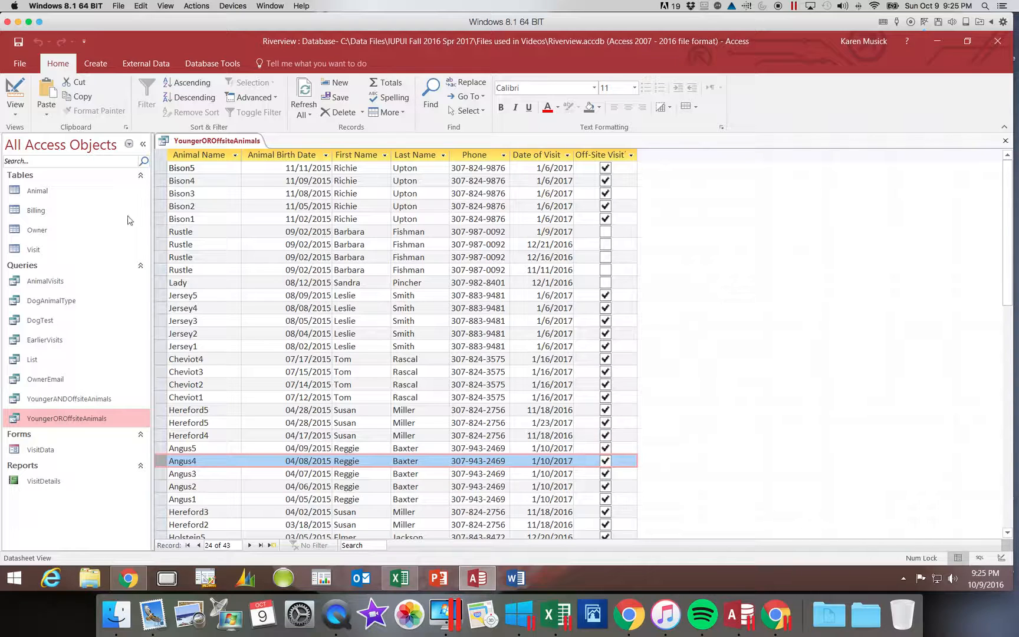
pyautogui.click(160, 230)
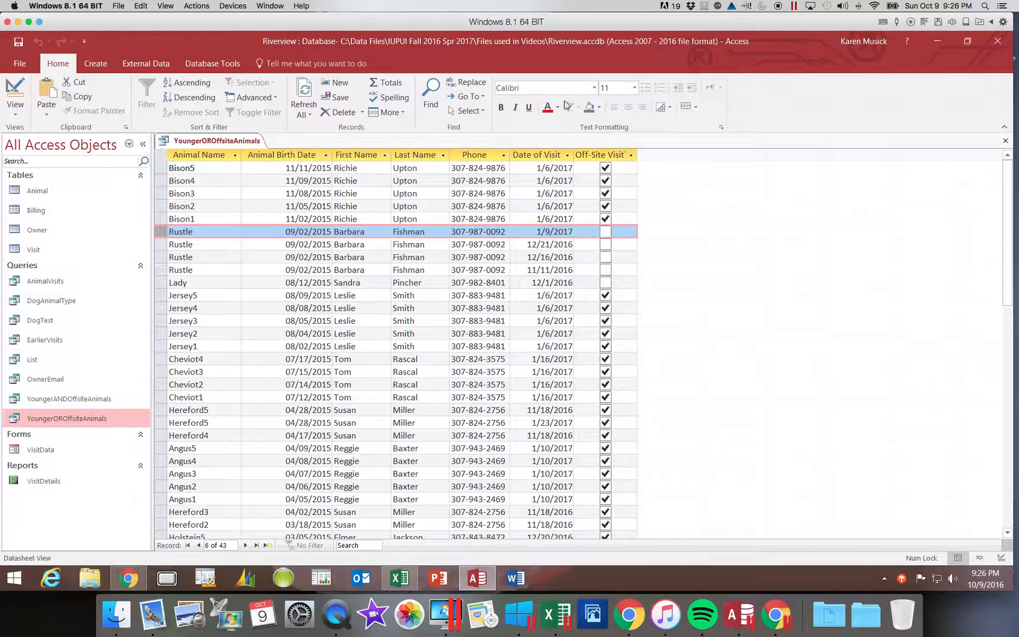
# Set the datasheet font size to 14 and fit every column from Animal Name to Off-Site Visit? to its contents.
pyautogui.click(634, 88)
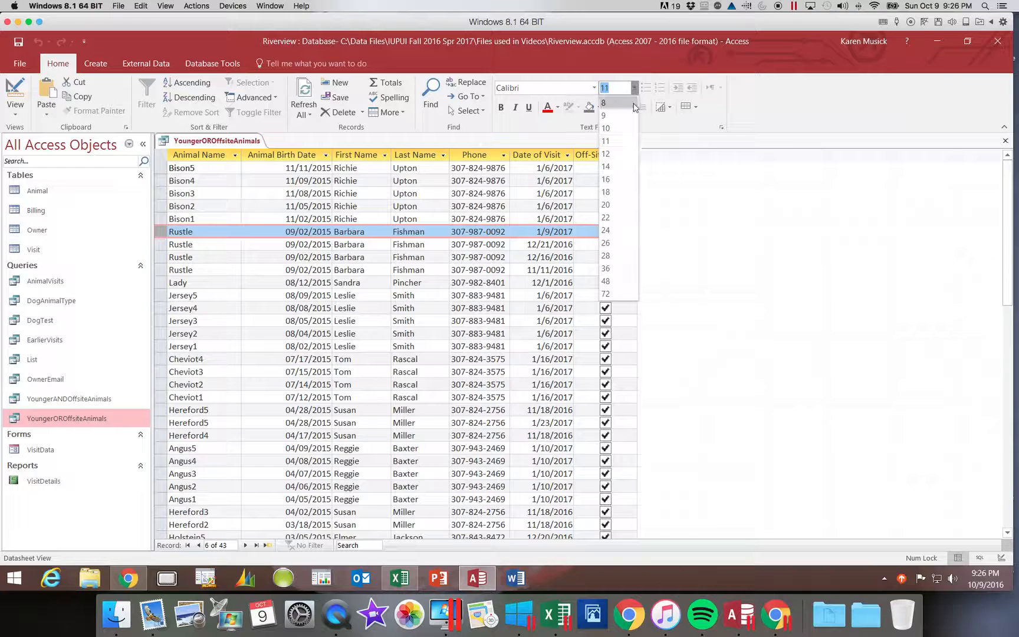
pyautogui.click(629, 169)
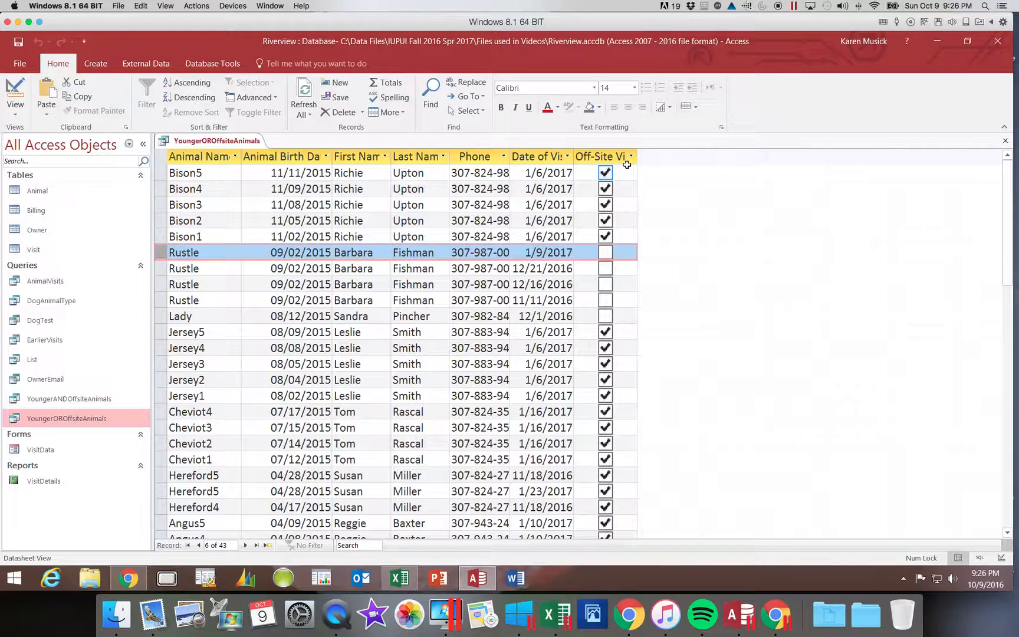
pyautogui.doubleClick(241, 156)
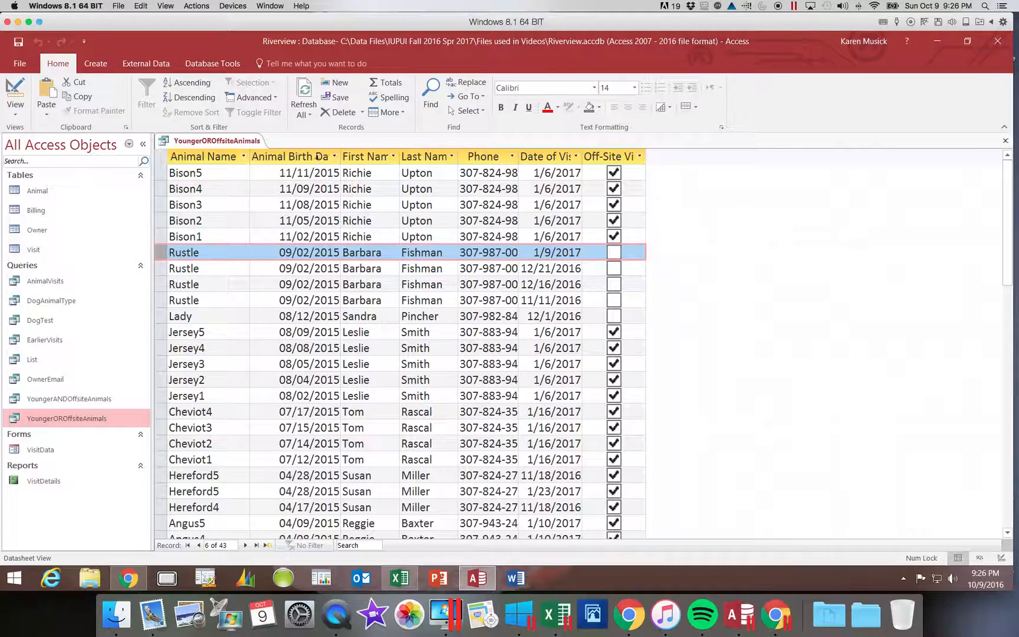
pyautogui.doubleClick(340, 156)
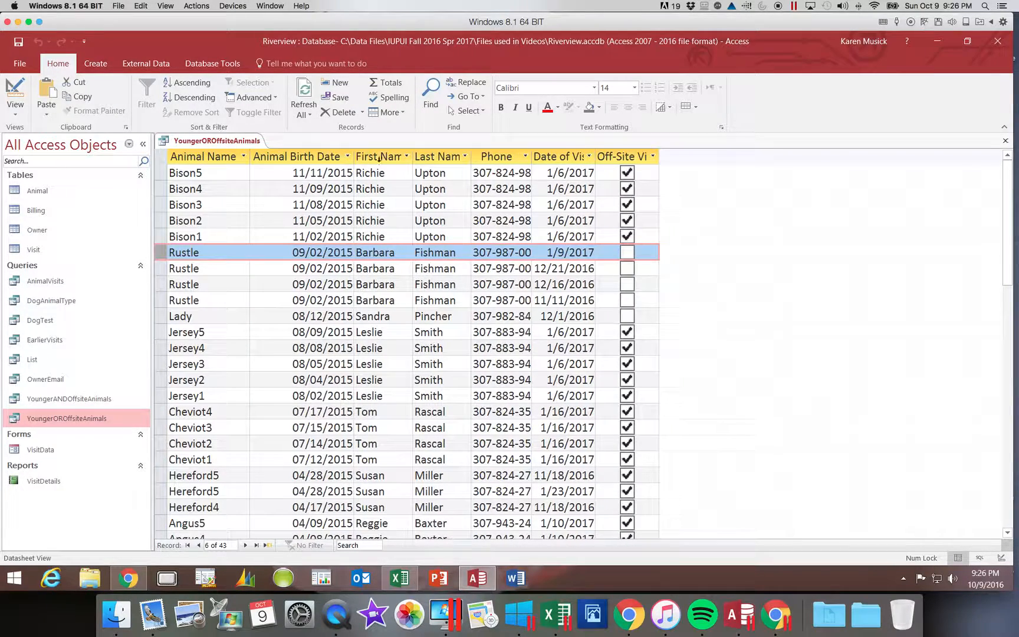
pyautogui.doubleClick(412, 156)
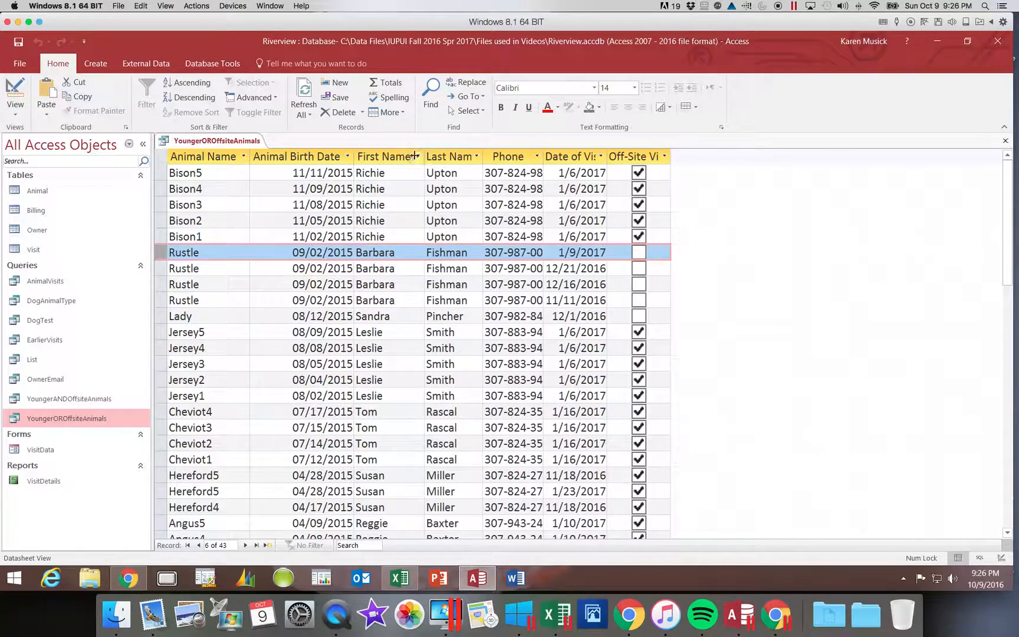
pyautogui.doubleClick(484, 156)
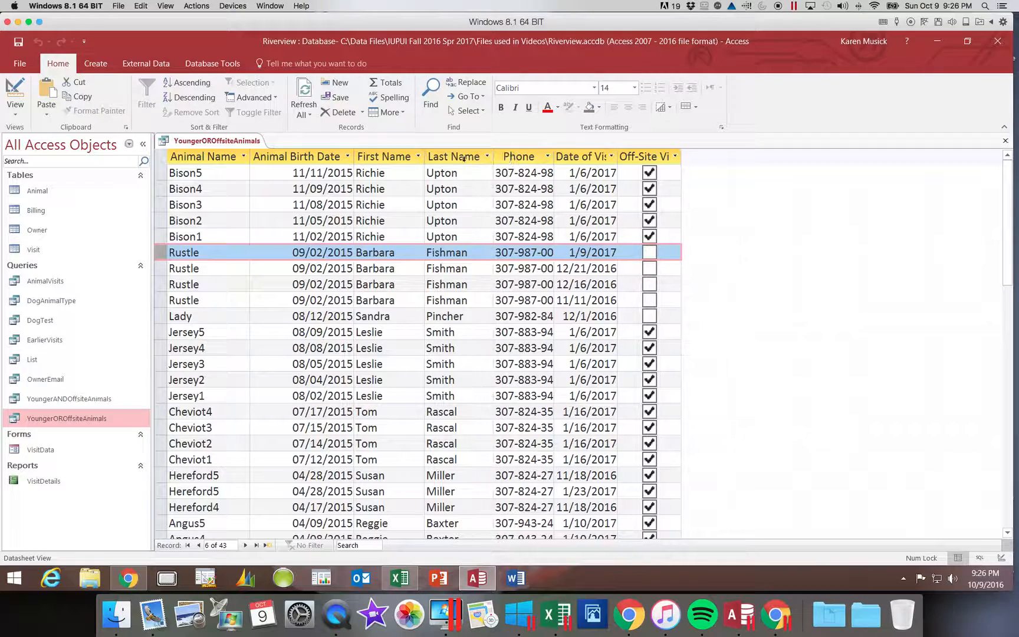
pyautogui.doubleClick(554, 156)
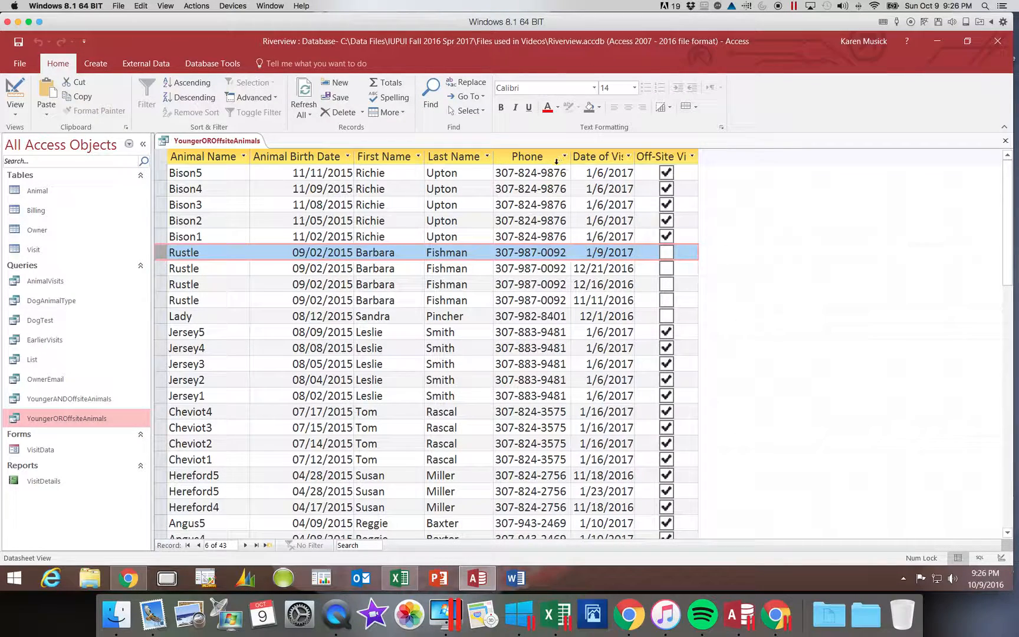
pyautogui.doubleClick(634, 154)
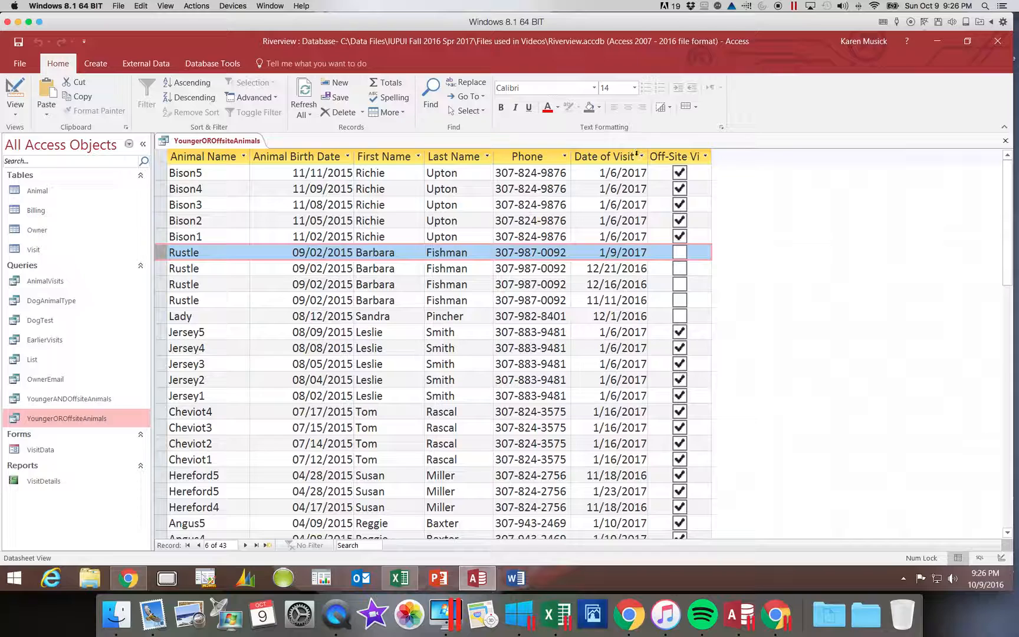
pyautogui.doubleClick(711, 153)
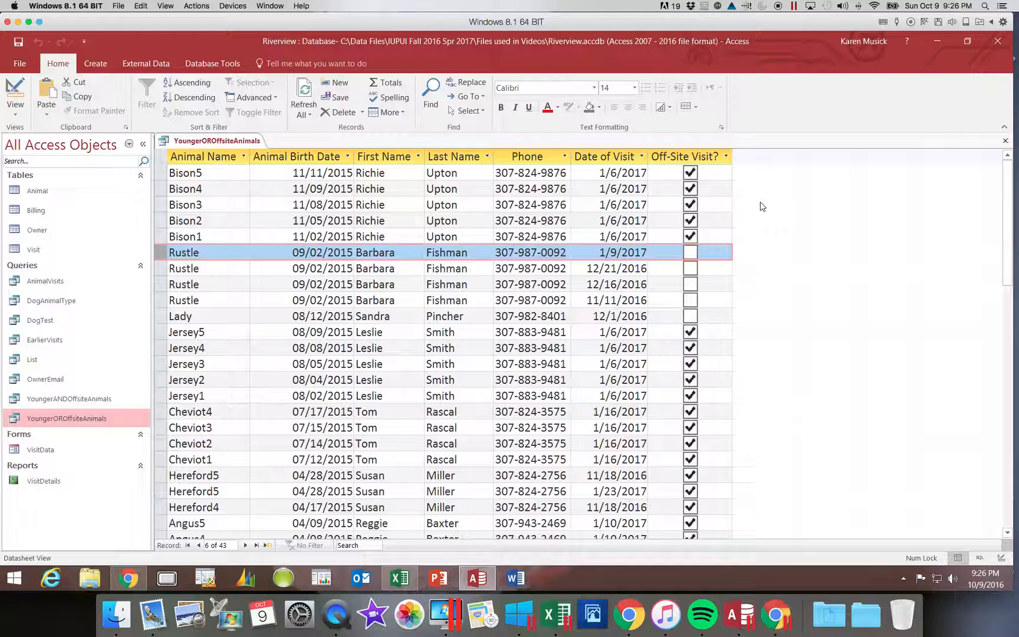
# Set the datasheet's alternate row color to a lighter shade of the green theme color.
pyautogui.click(696, 108)
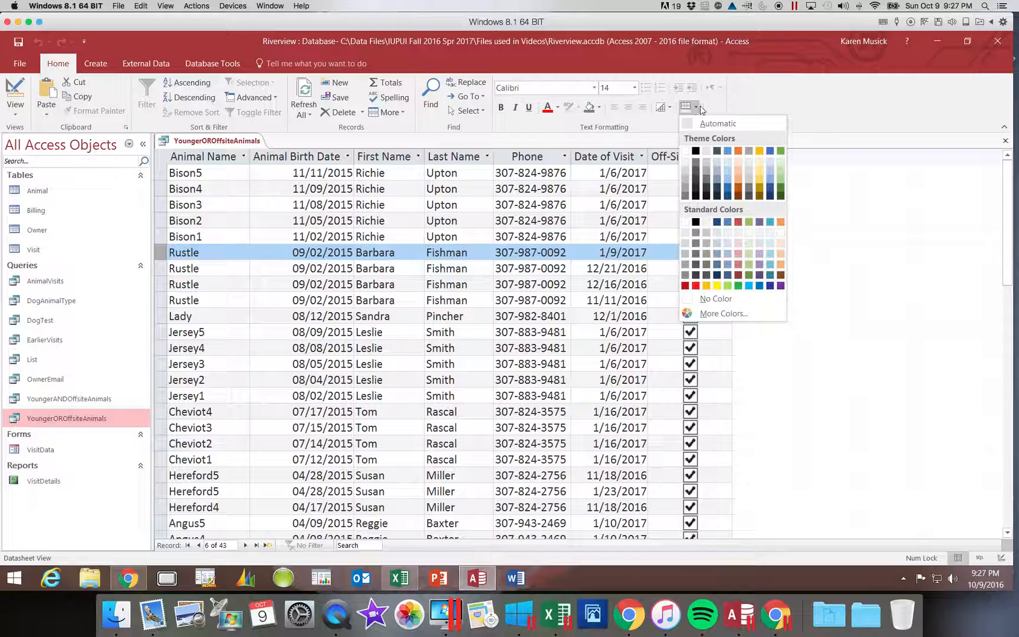
pyautogui.click(781, 172)
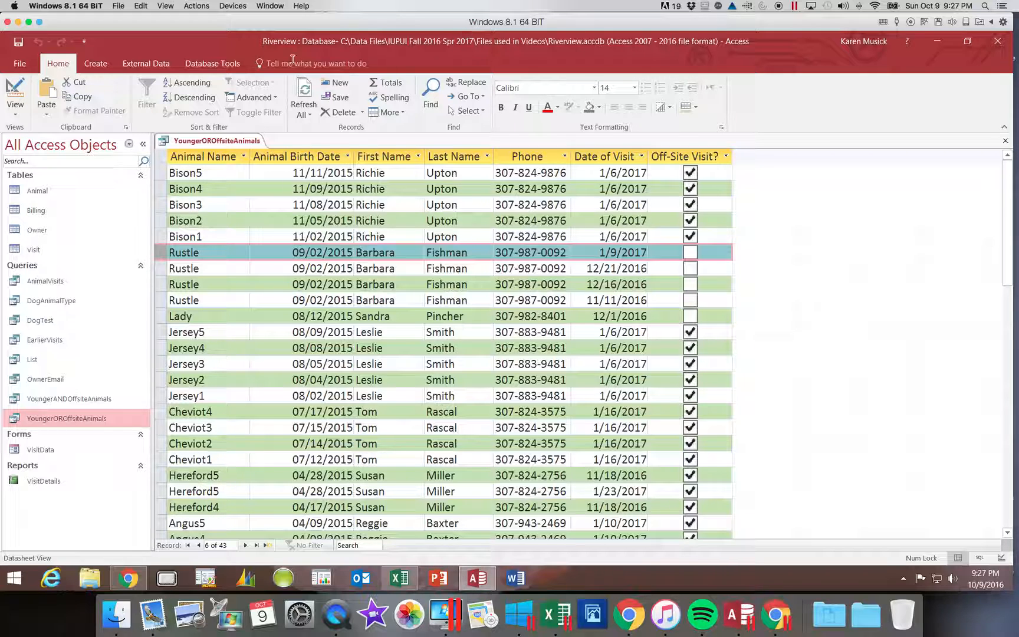
# Save the YoungerOROffsiteAnimals query and close it.
pyautogui.click(20, 40)
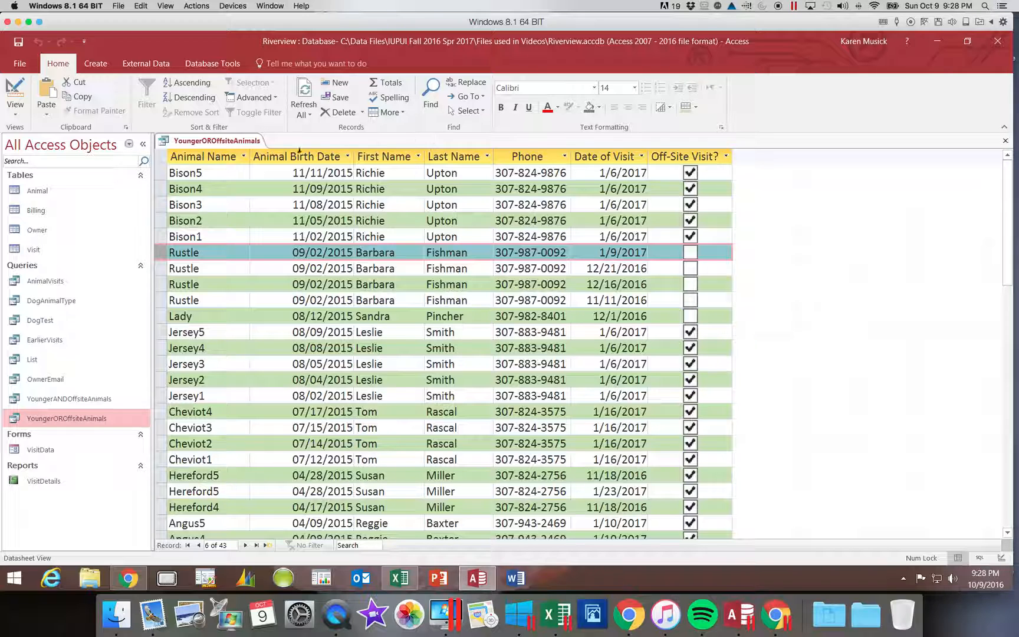
pyautogui.click(246, 143)
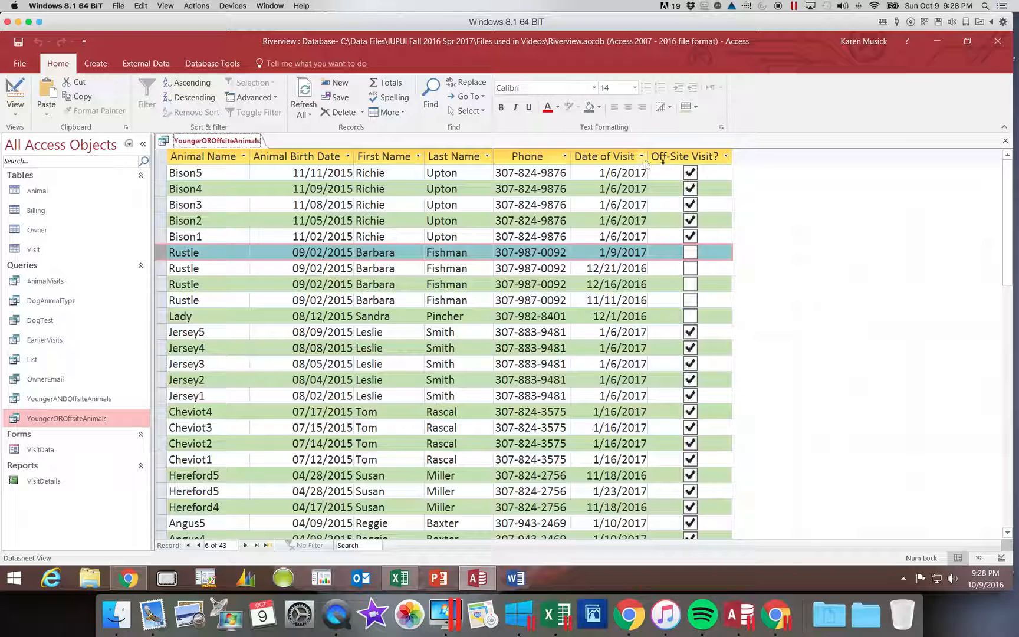
pyautogui.click(1004, 141)
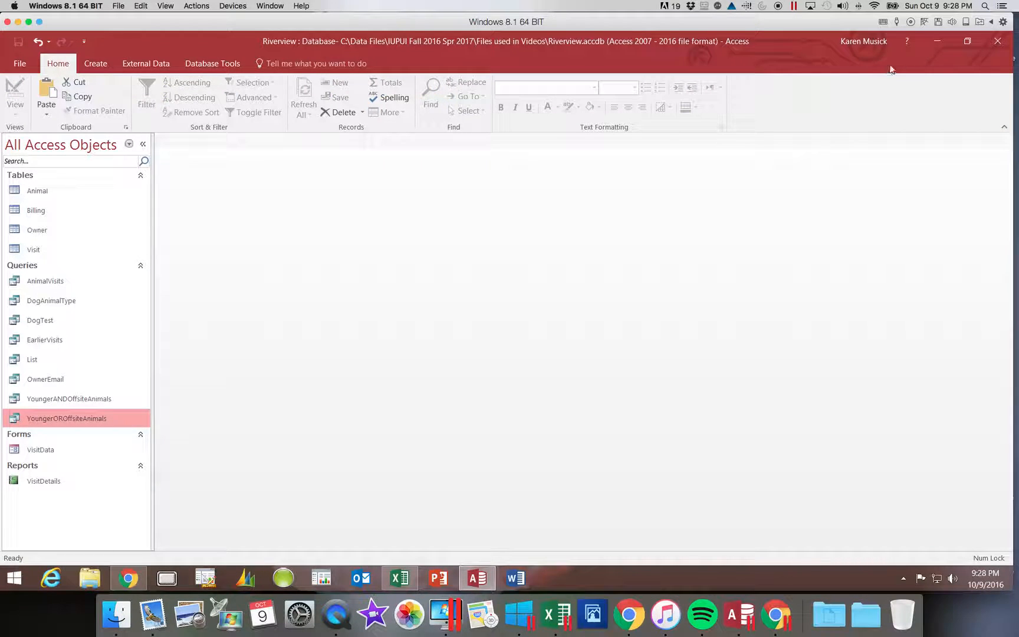